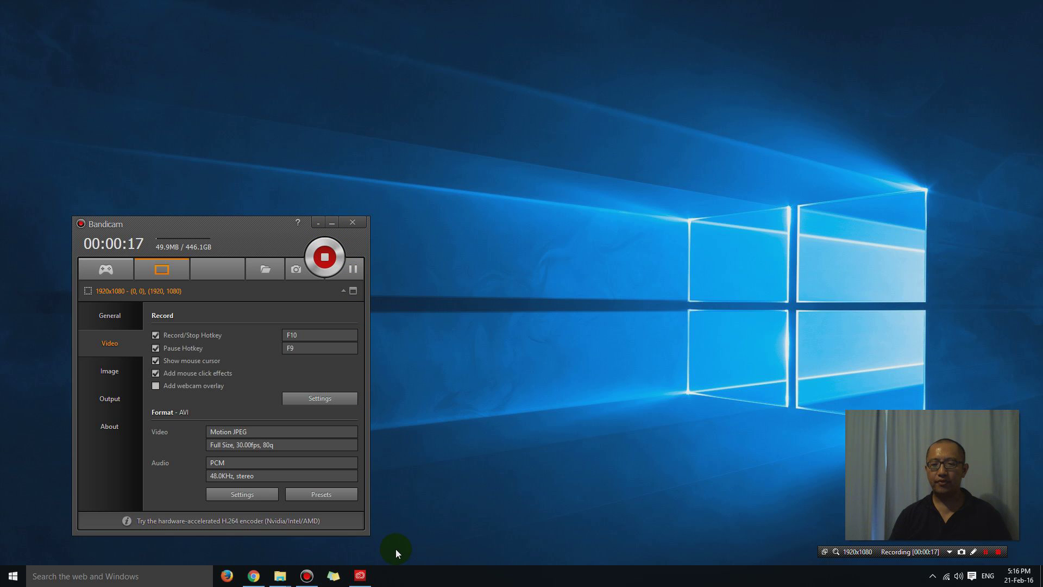
Bring up Creative Cloud and scroll its Apps list to the installed Acrobat DC
click(361, 576)
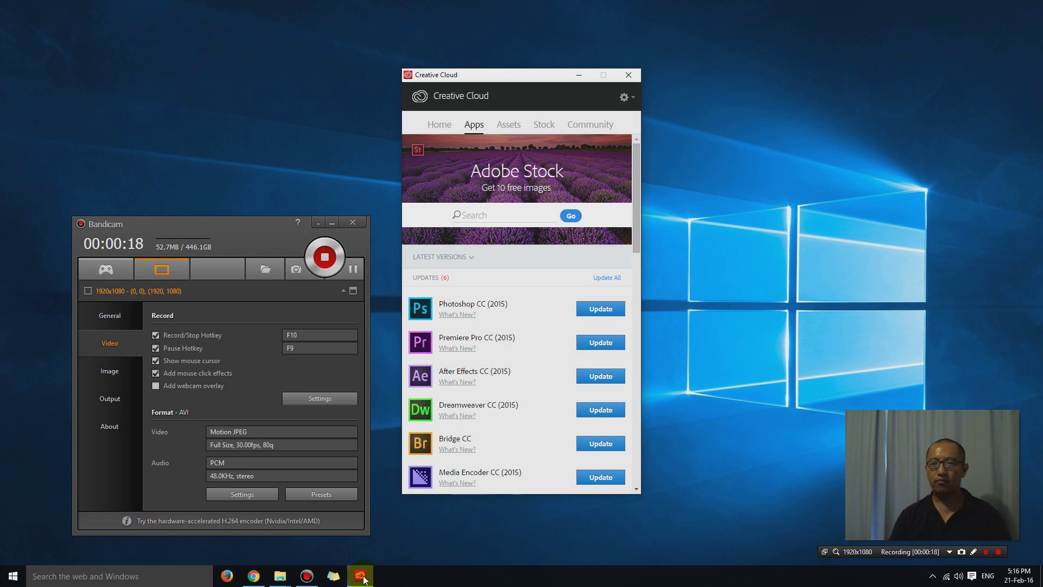
scroll(474, 391, down, 7)
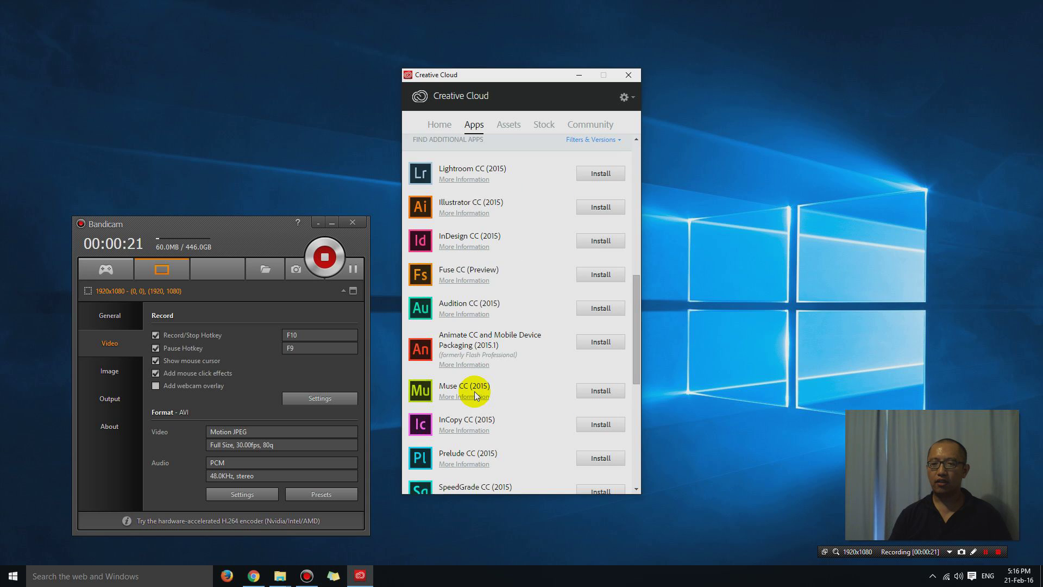
scroll(475, 392, up, 8)
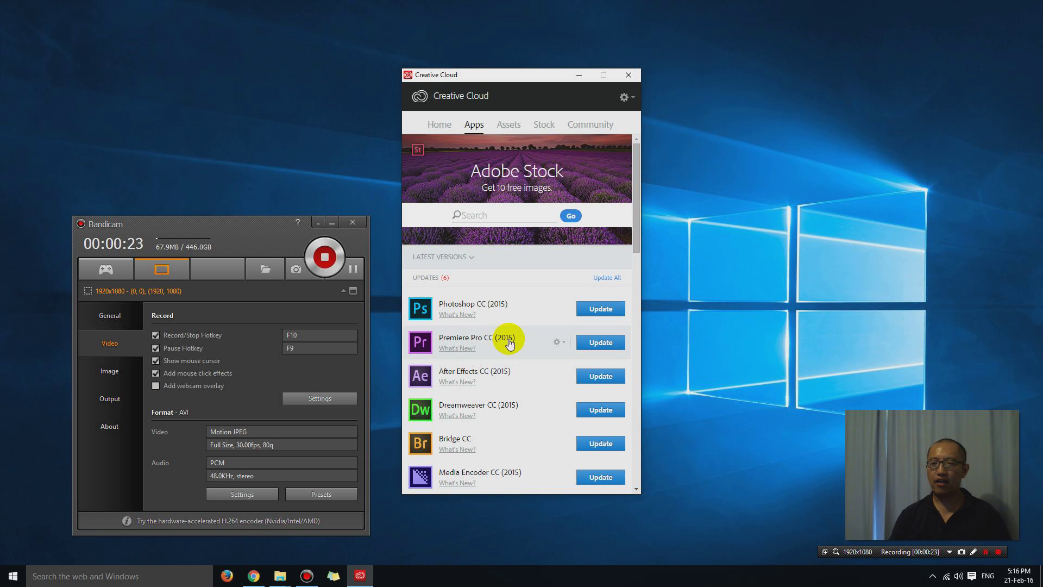
scroll(511, 364, down, 4)
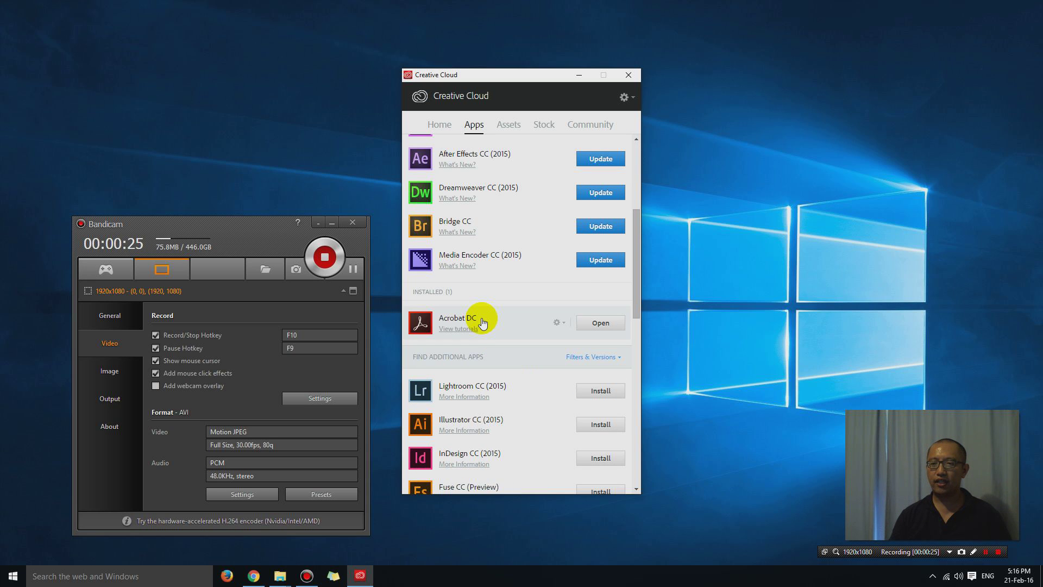
Launch Acrobat DC, decline the default-PDF prompt, and open Algebra lesson 1 quiz.pdf from Recent
click(602, 325)
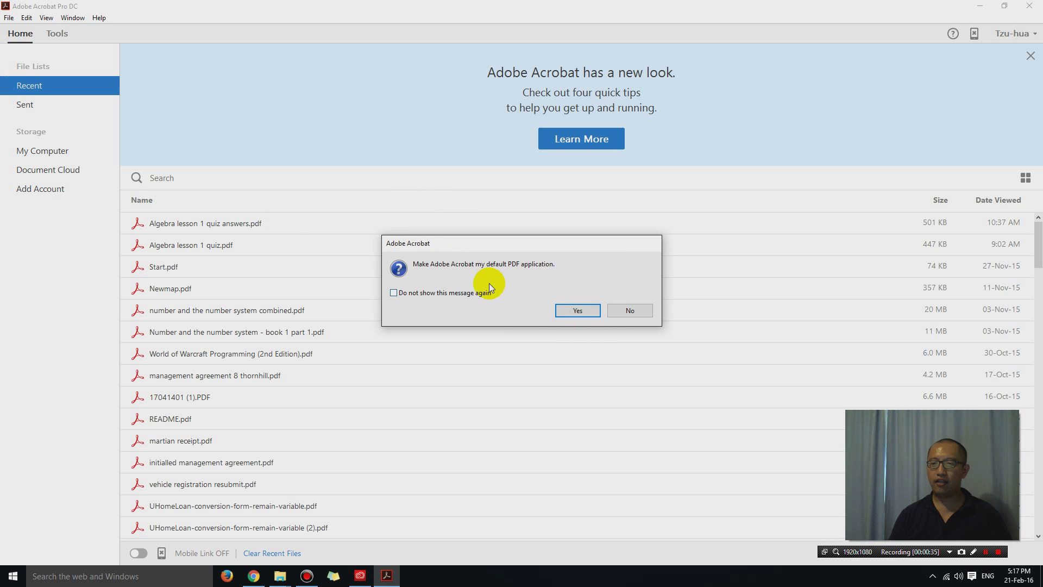
click(632, 312)
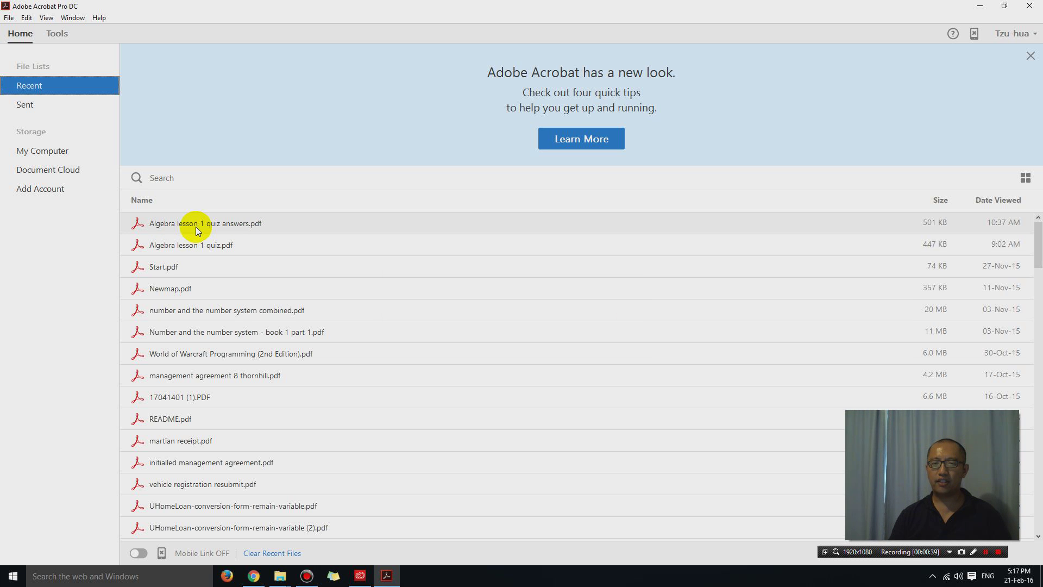
click(200, 245)
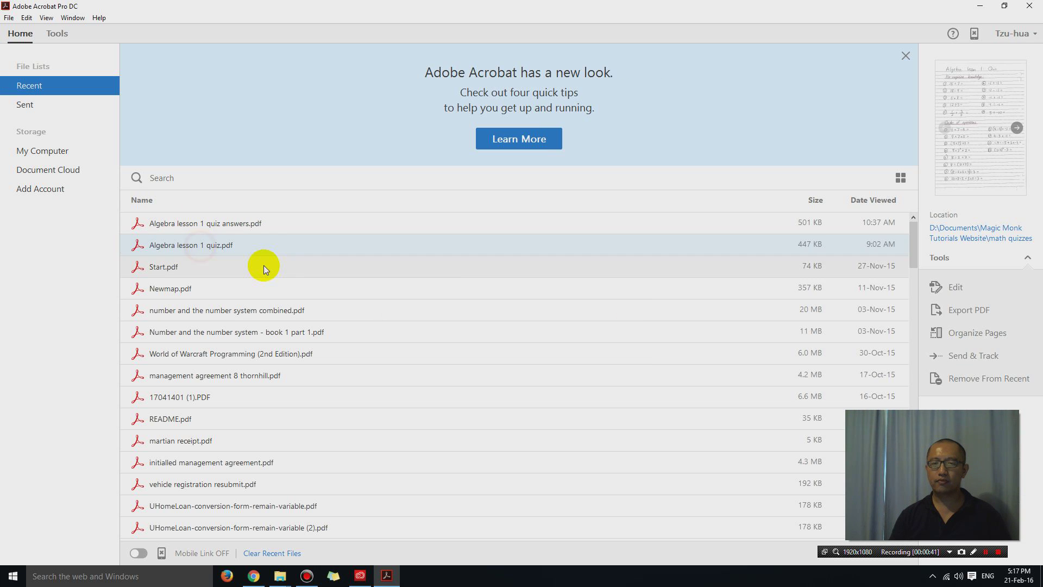
double_click(205, 245)
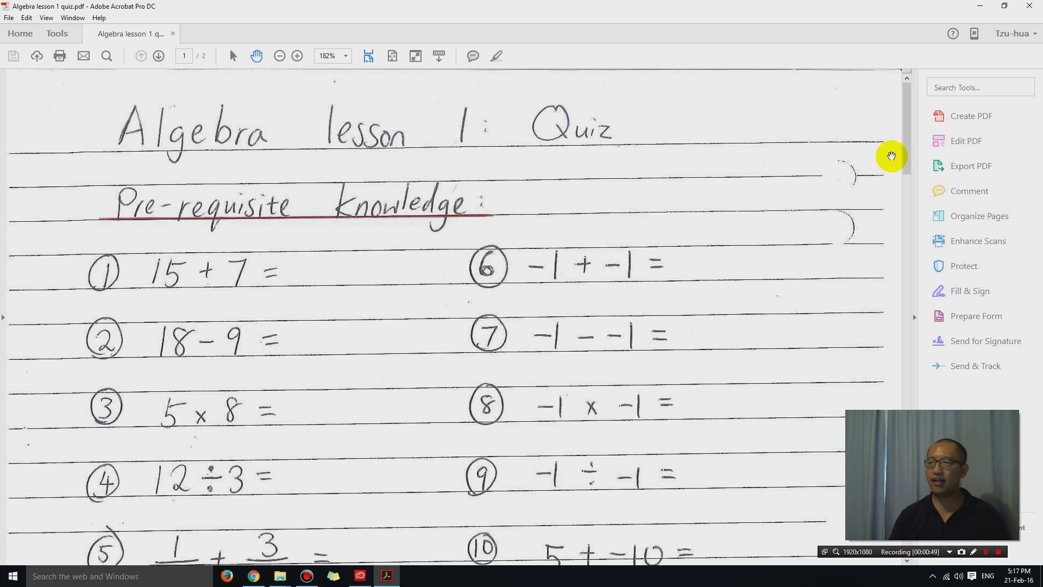
click(906, 153)
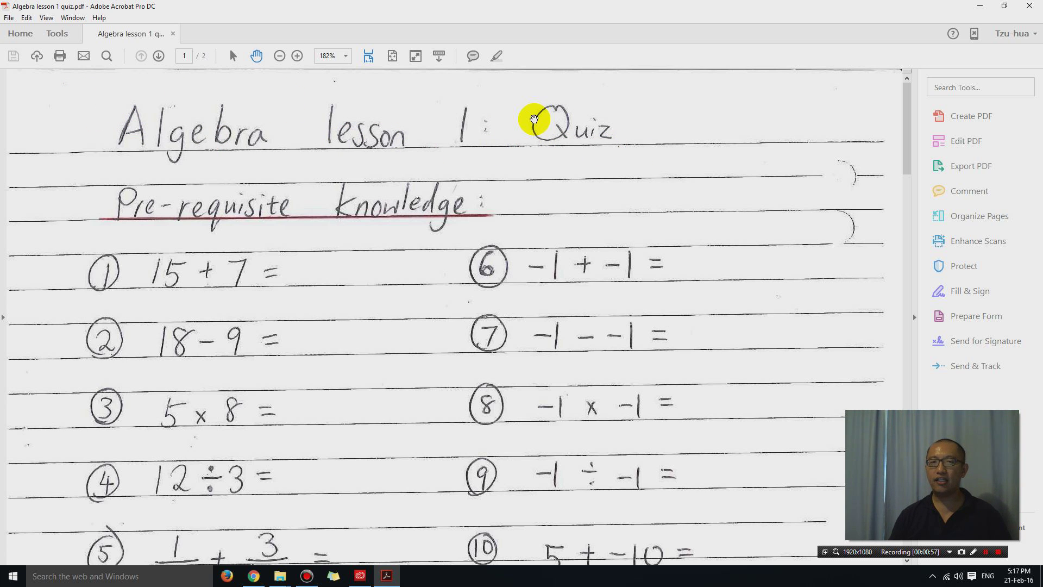
Show the Tools center scrolled down to the Protect & Standardize group
click(64, 41)
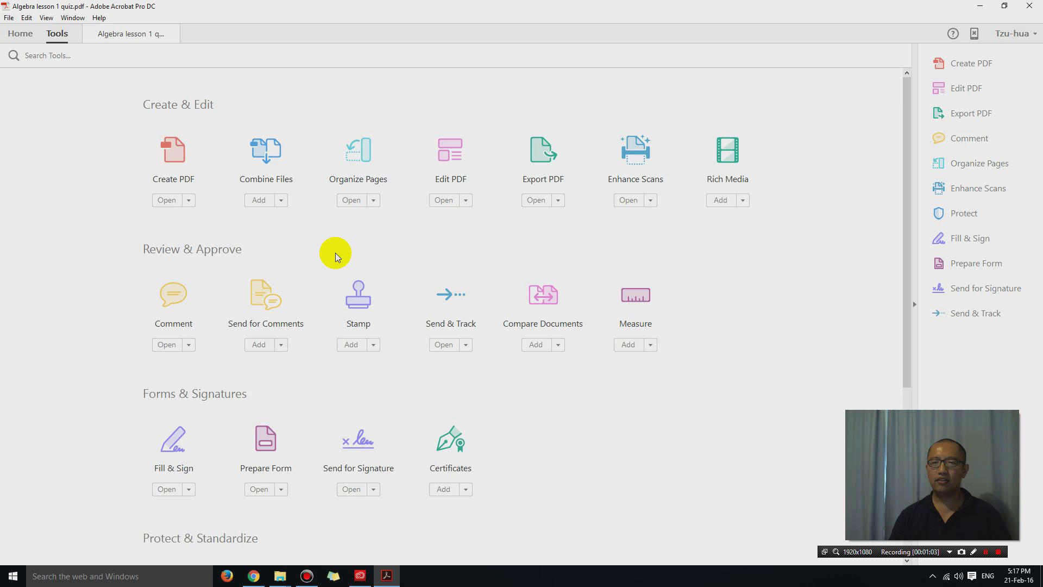
scroll(335, 254, down, 2)
scroll(336, 257, down, 2)
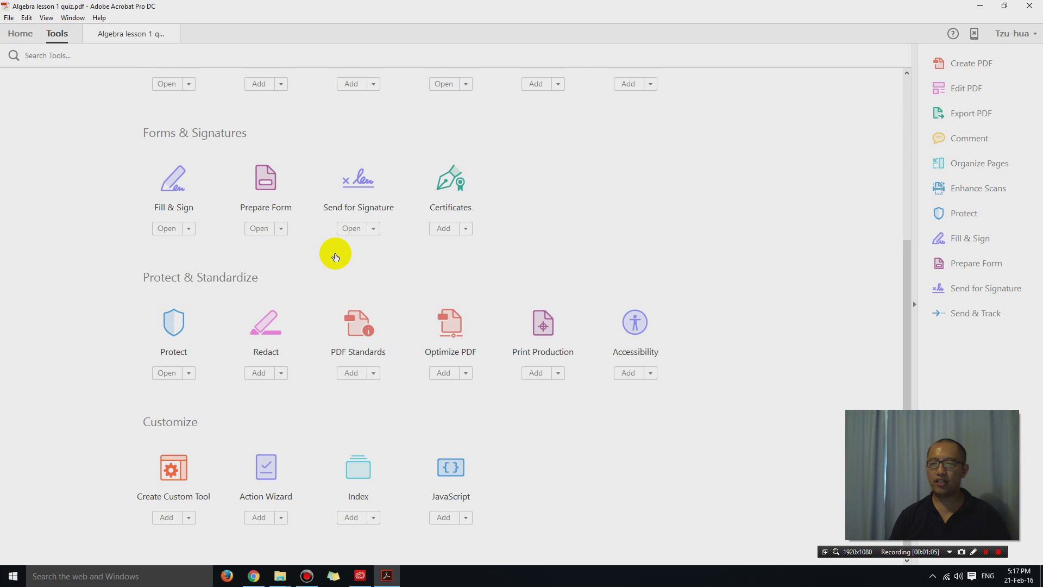
Draw a Text & Images redaction box around the handwritten 'Algebra lesson 1: Quiz' title
click(263, 352)
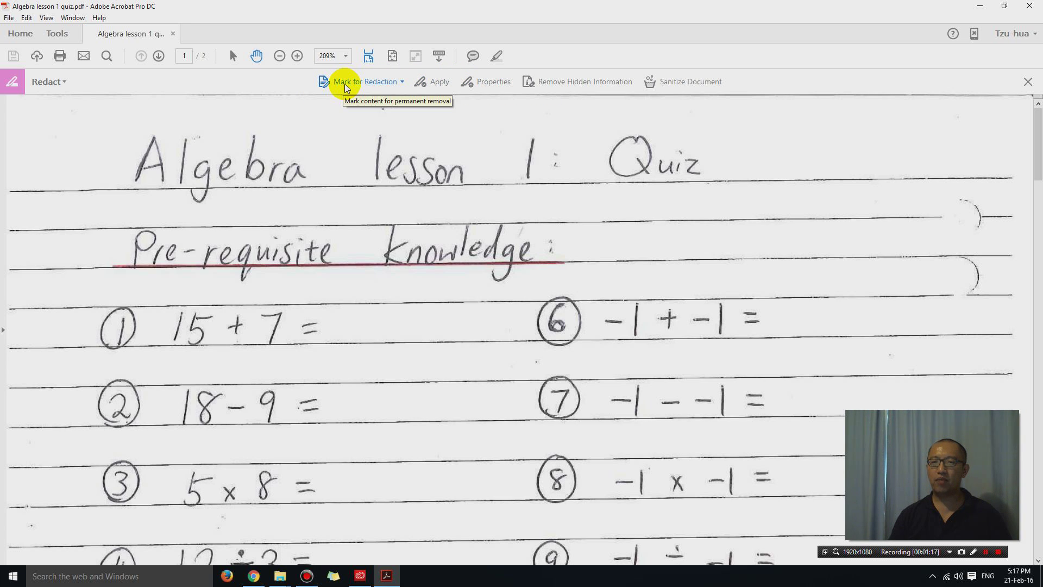
click(377, 83)
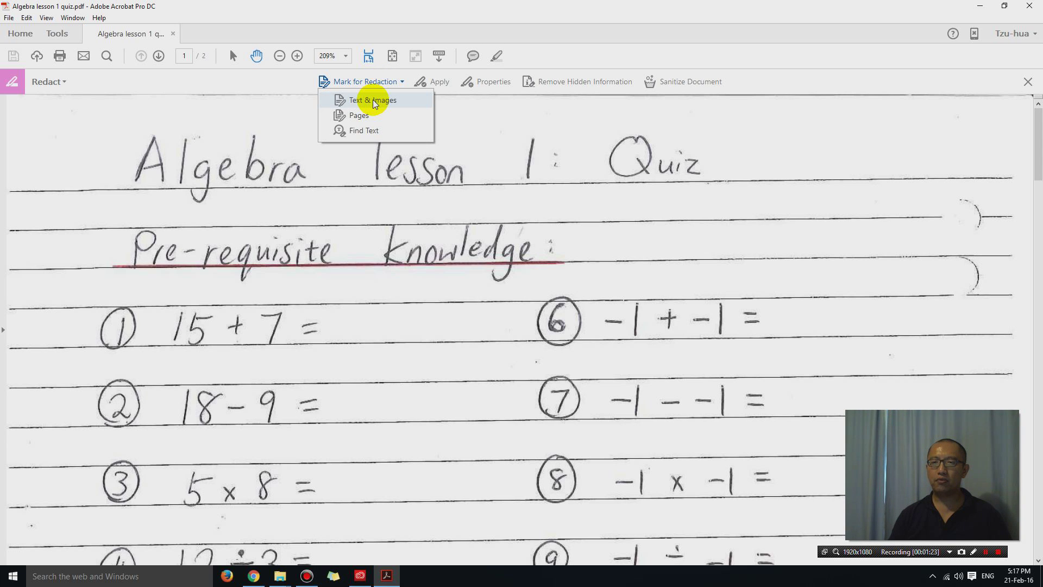
click(374, 101)
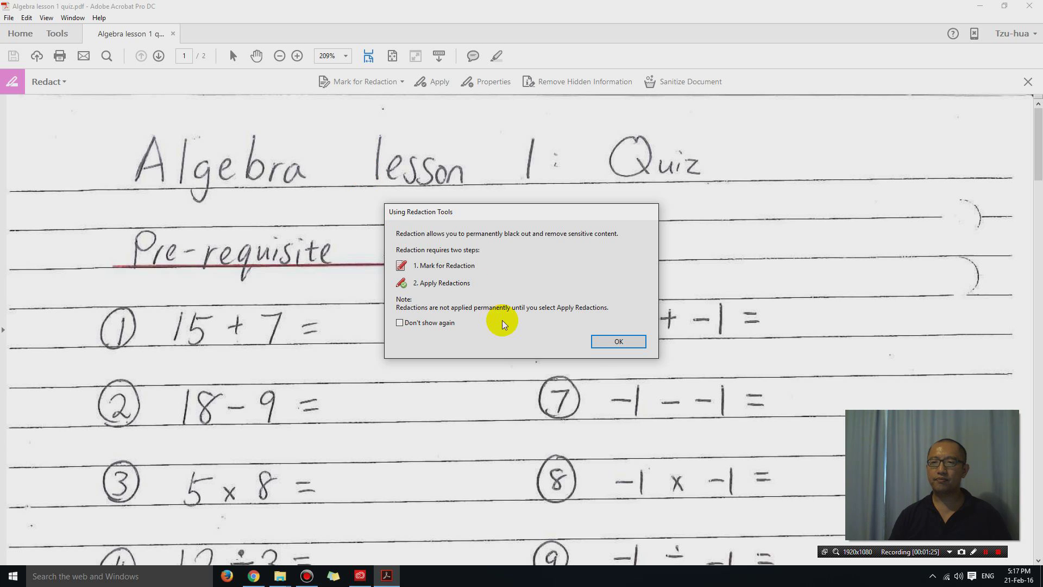
click(613, 342)
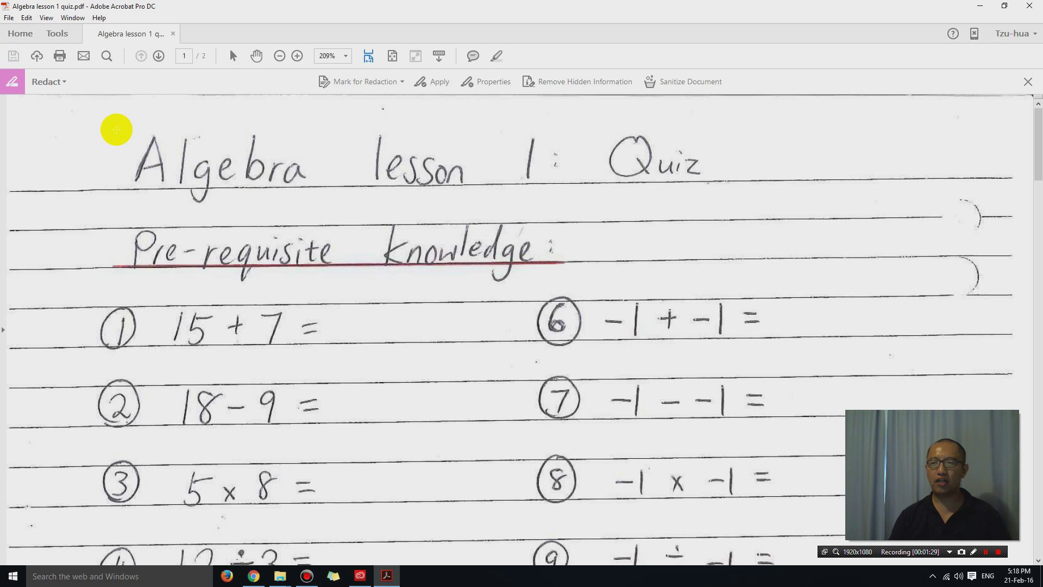
drag(116, 126, 714, 205)
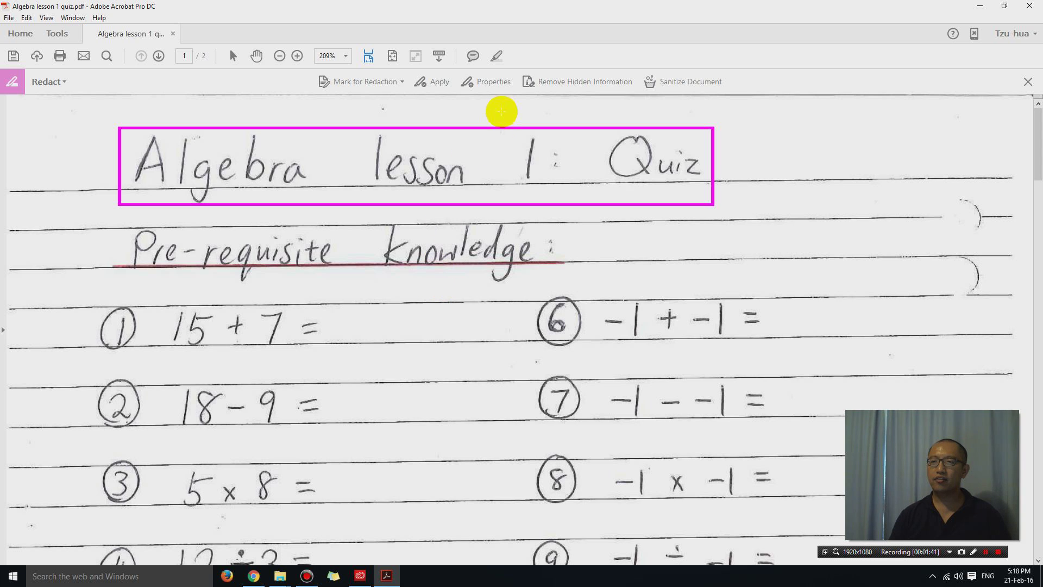
Set Redacted Area Fill Color to white in the redaction Properties
click(499, 83)
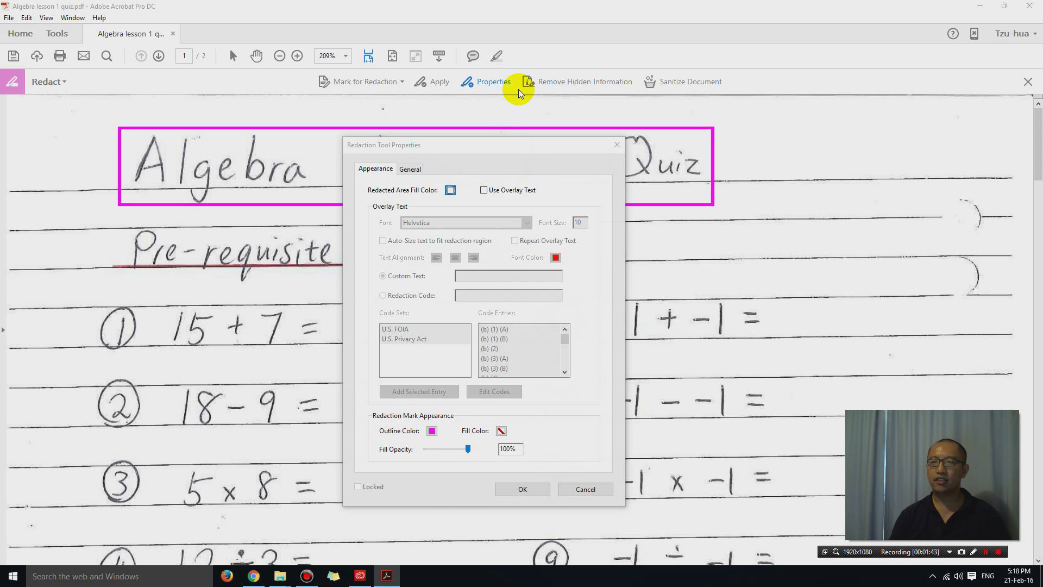
drag(530, 144, 496, 123)
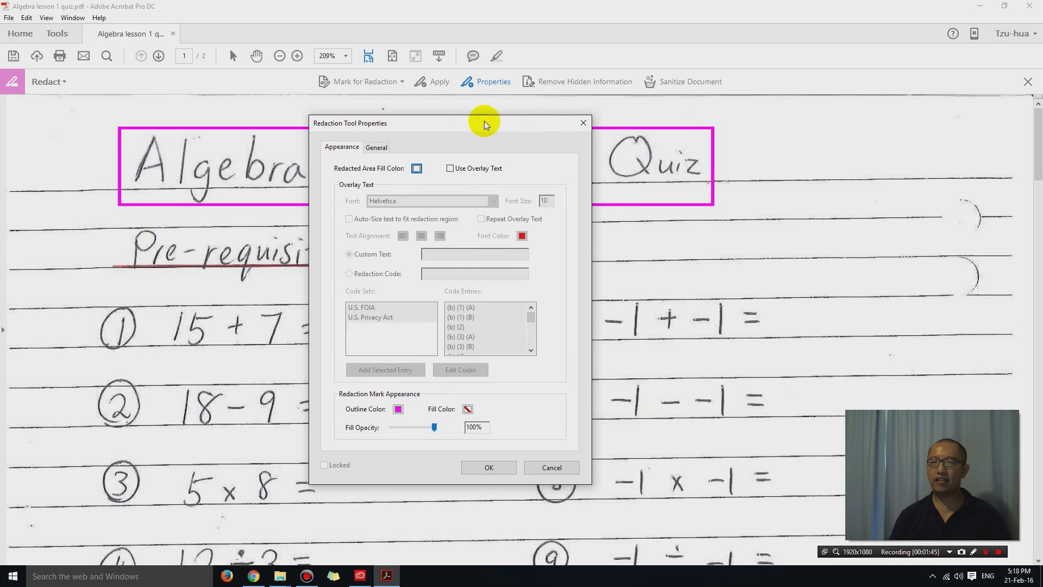
click(417, 168)
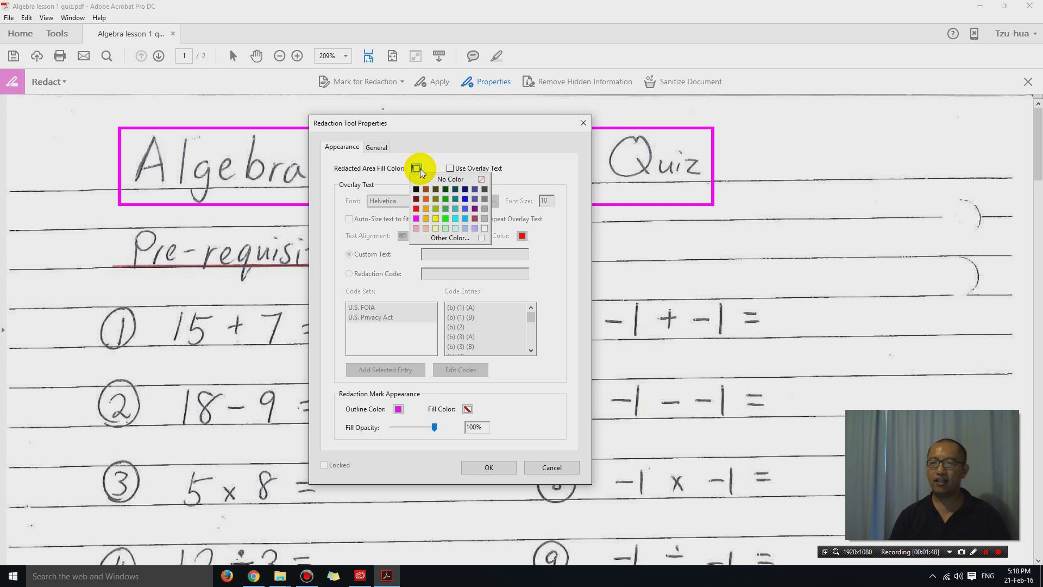
click(484, 228)
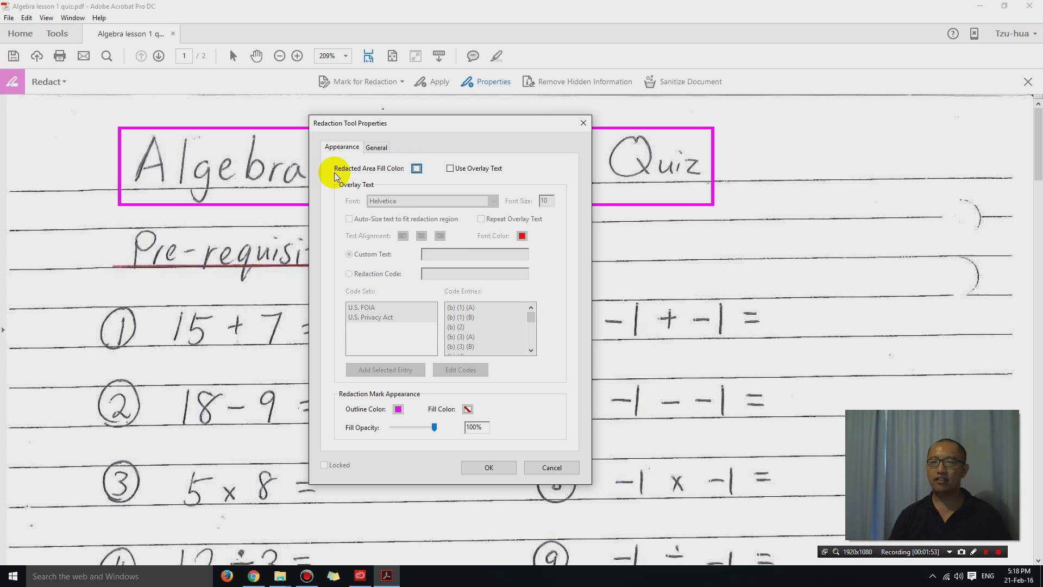
click(417, 169)
click(483, 226)
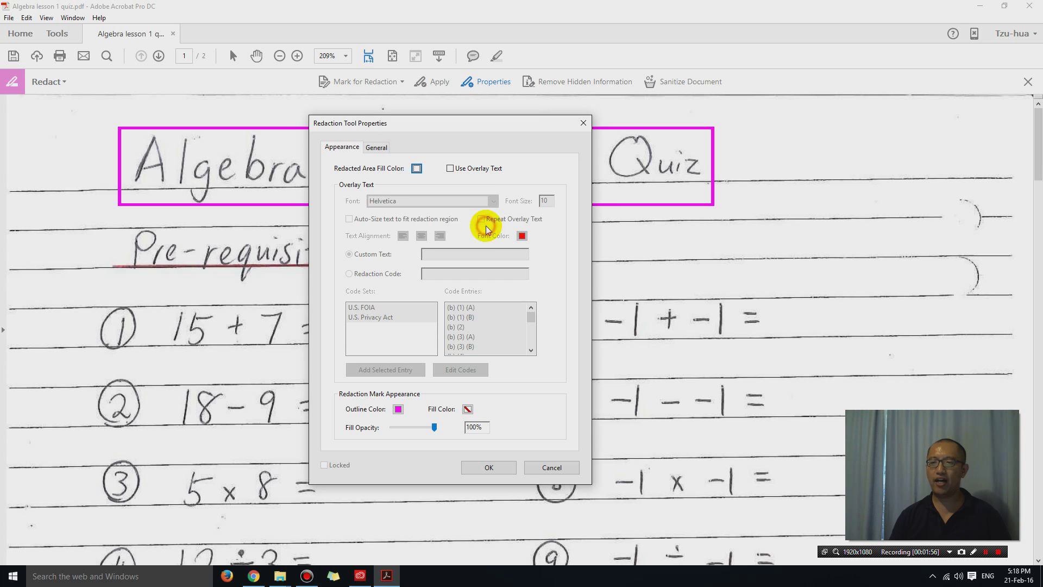
click(421, 169)
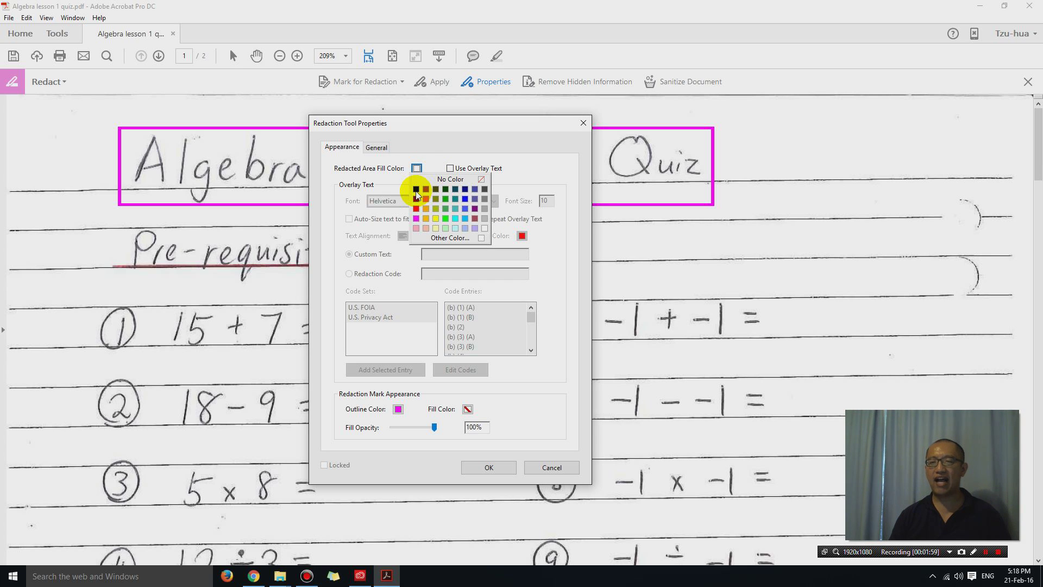
click(433, 158)
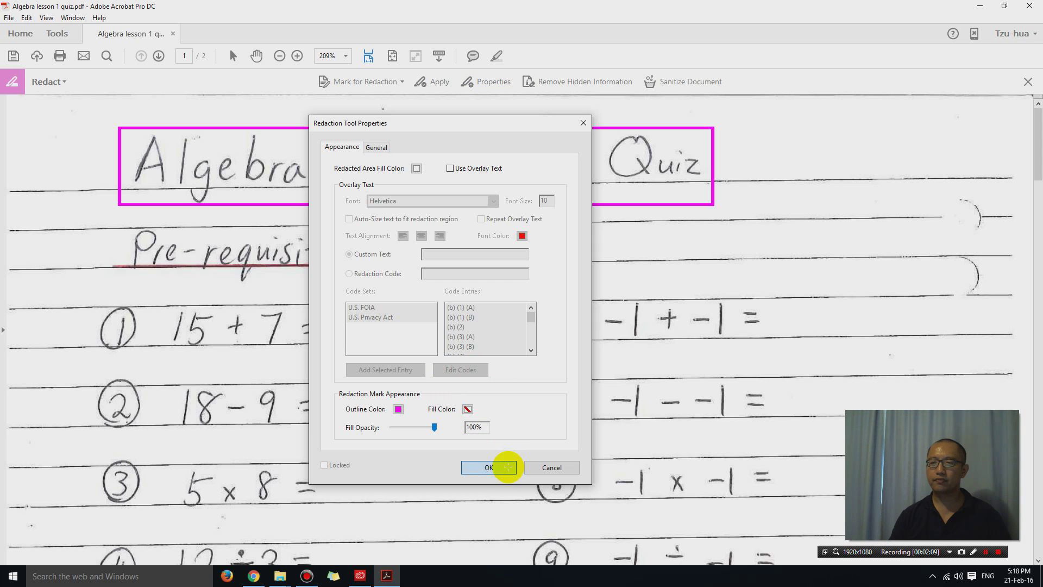
click(506, 468)
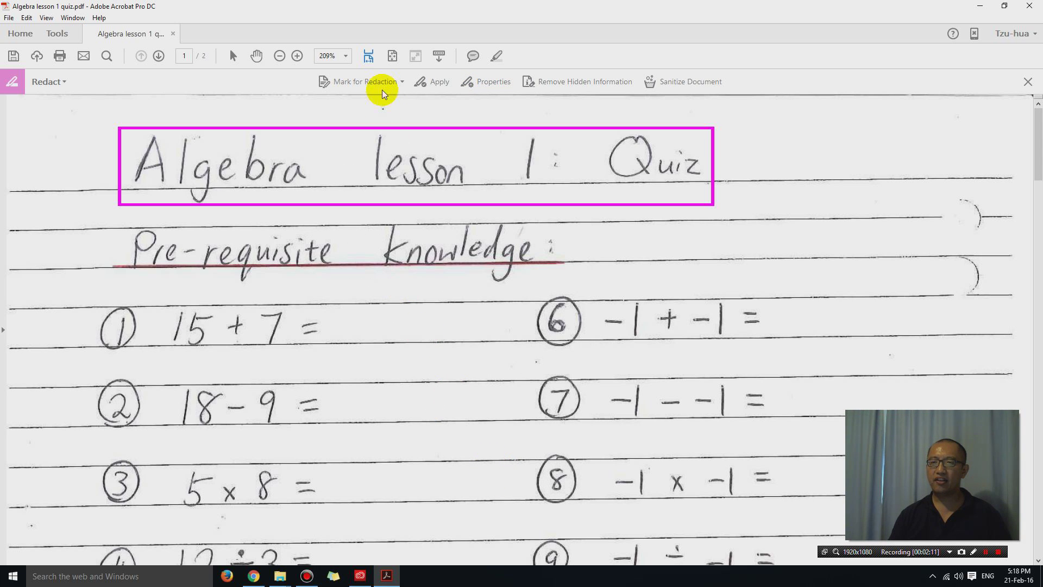
Apply the title redaction, confirm it, and run then close the hidden-information search
click(432, 83)
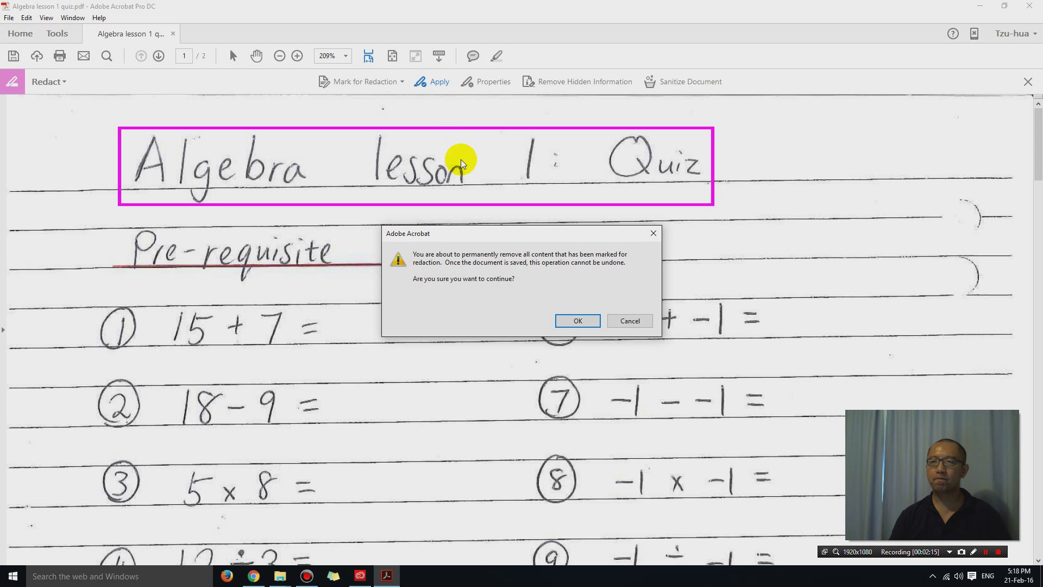
click(580, 322)
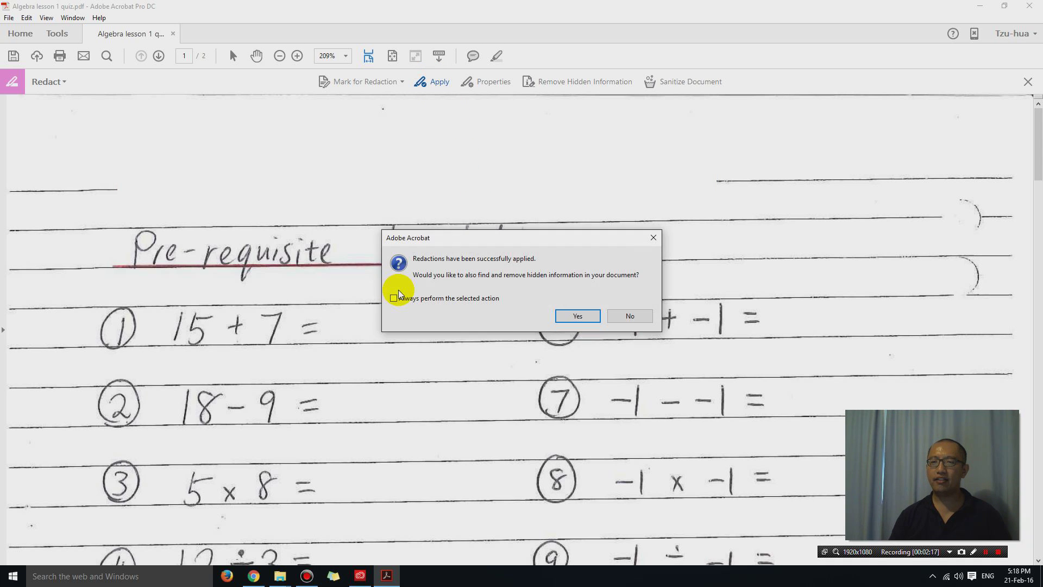
click(578, 316)
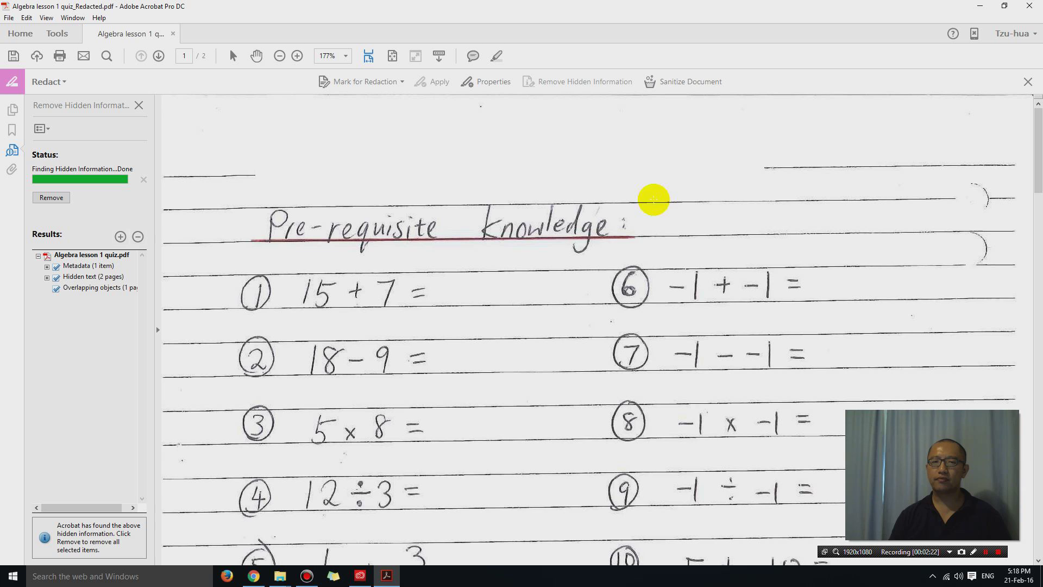
click(139, 106)
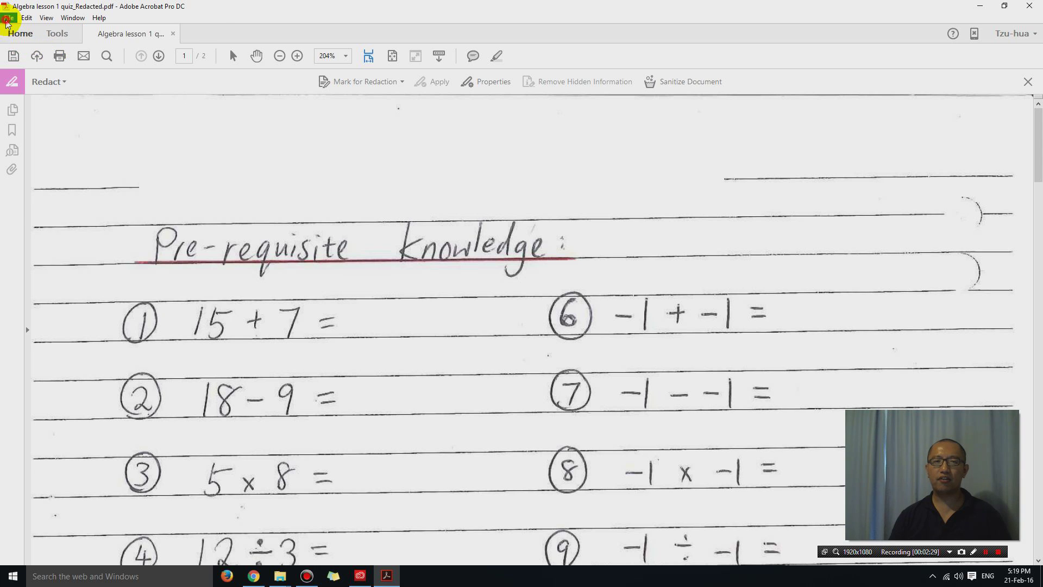
Save the document to the Desktop as Algebra lesson 1 quiz_Redacted.pdf
click(8, 19)
click(57, 87)
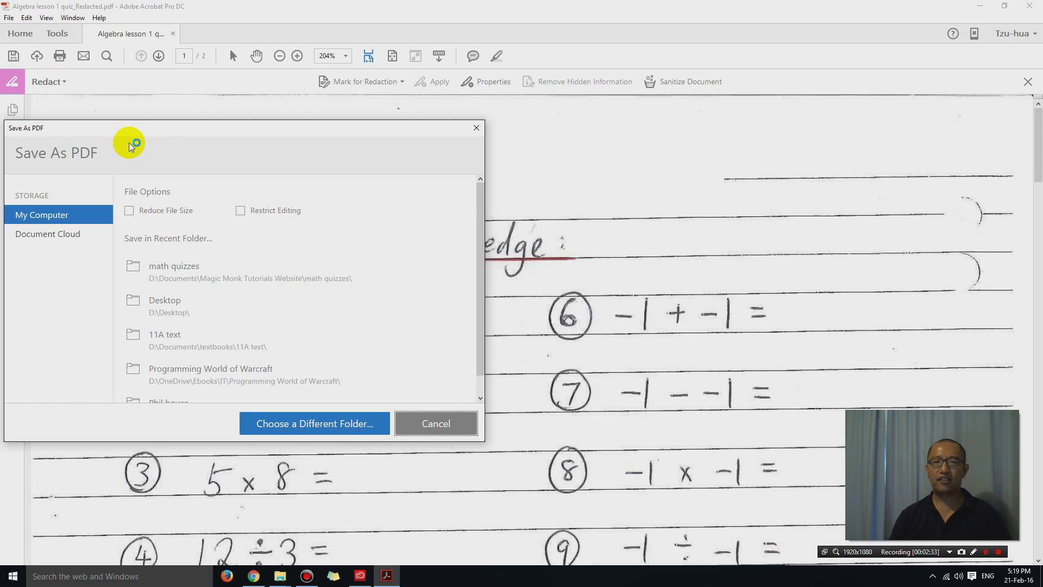
drag(139, 133, 268, 103)
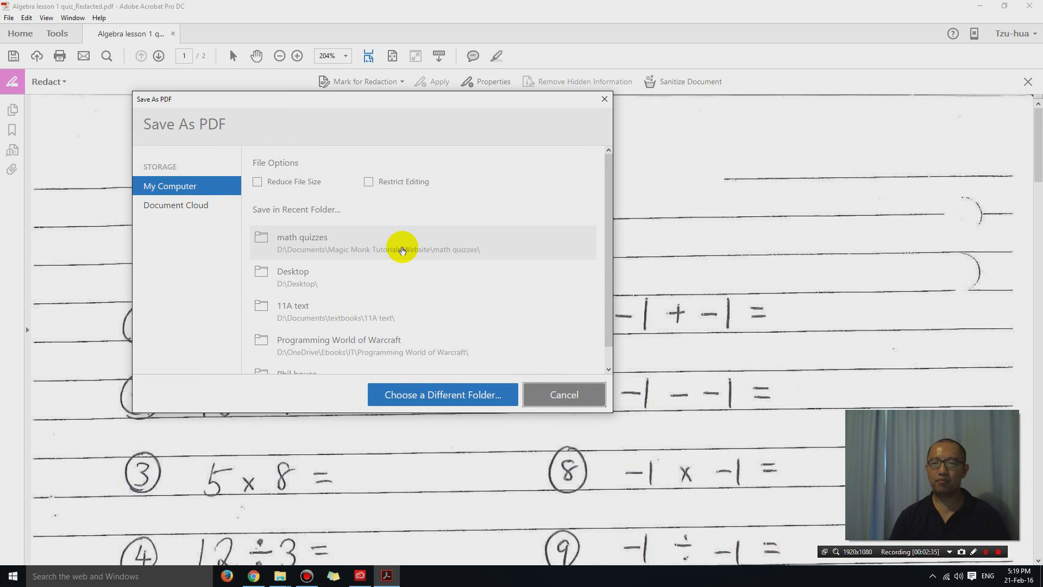
click(293, 282)
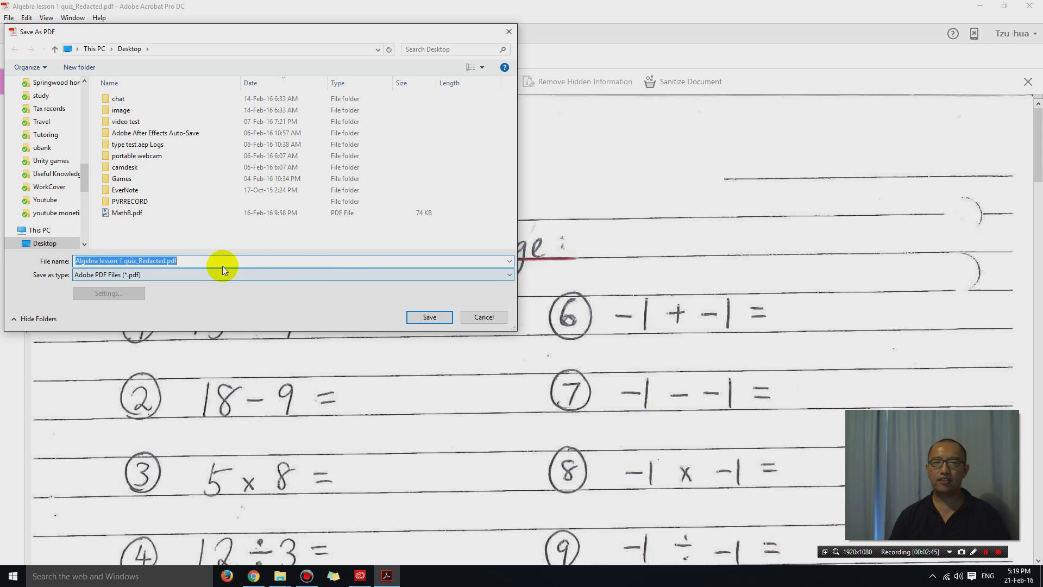
click(441, 318)
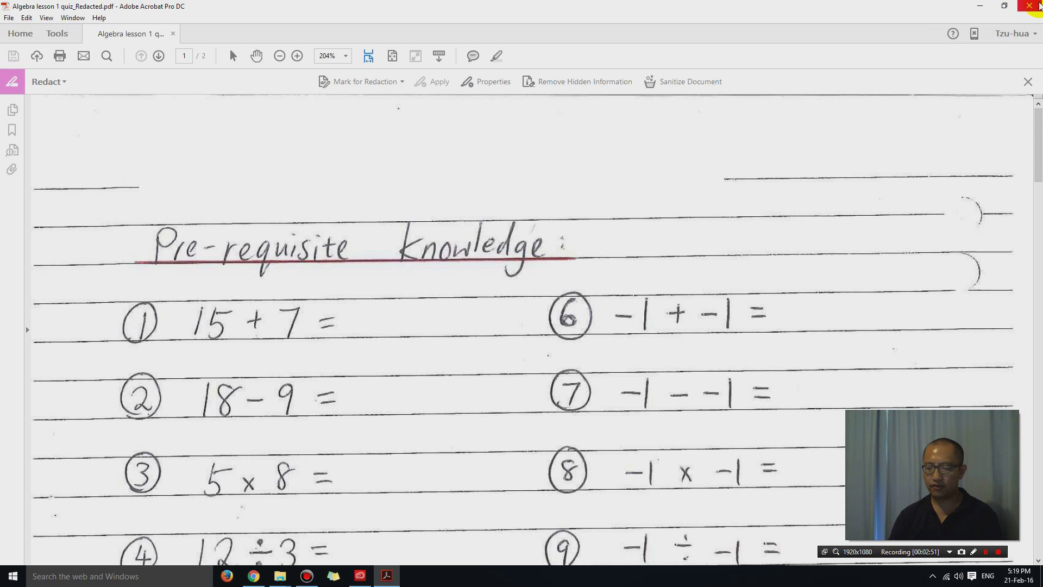
Close Acrobat and the Creative Cloud window, leaving the redacted PDF on the desktop
click(1037, 6)
click(558, 374)
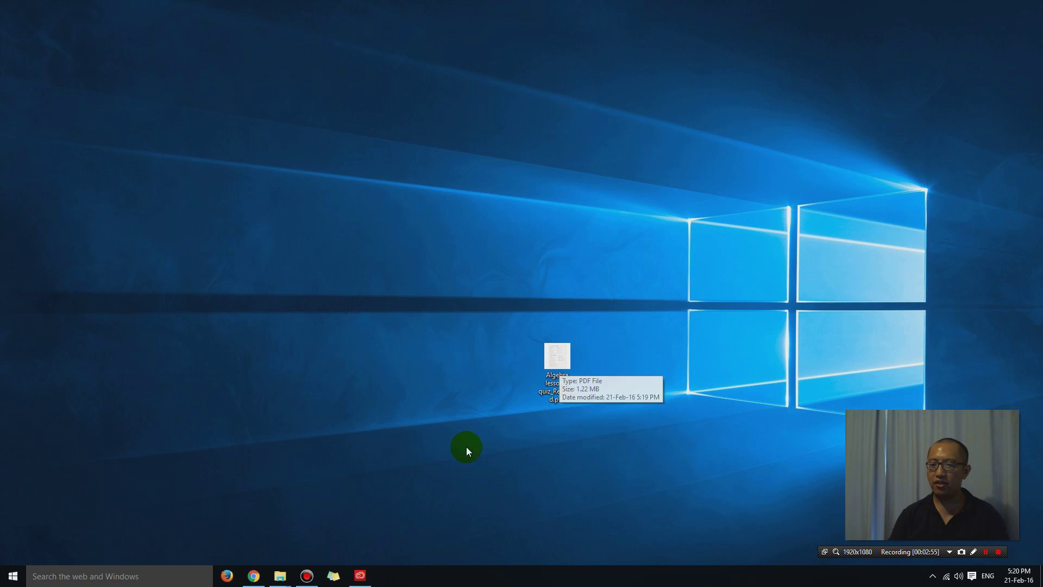
right_click(361, 575)
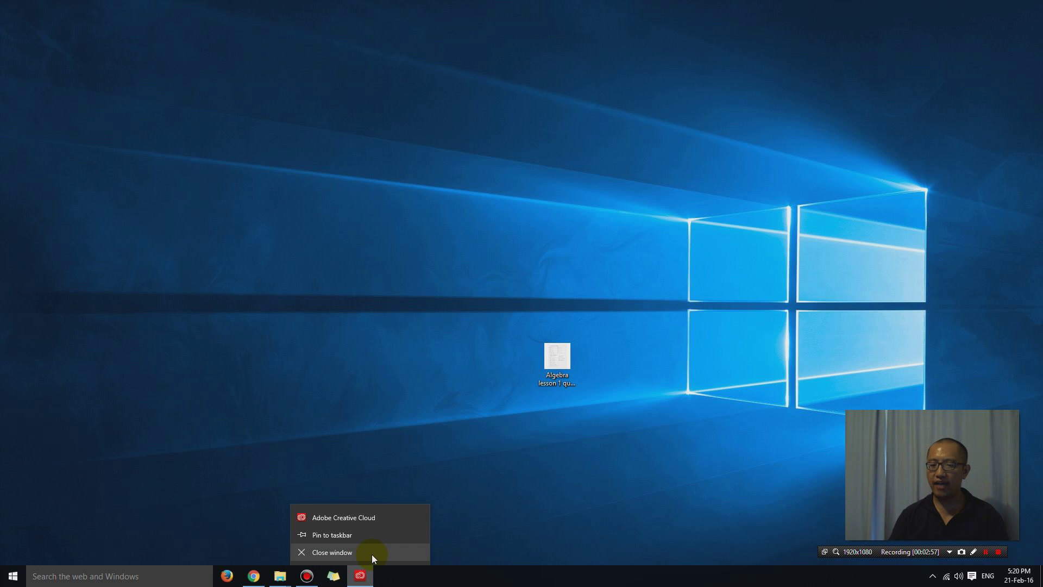
click(372, 554)
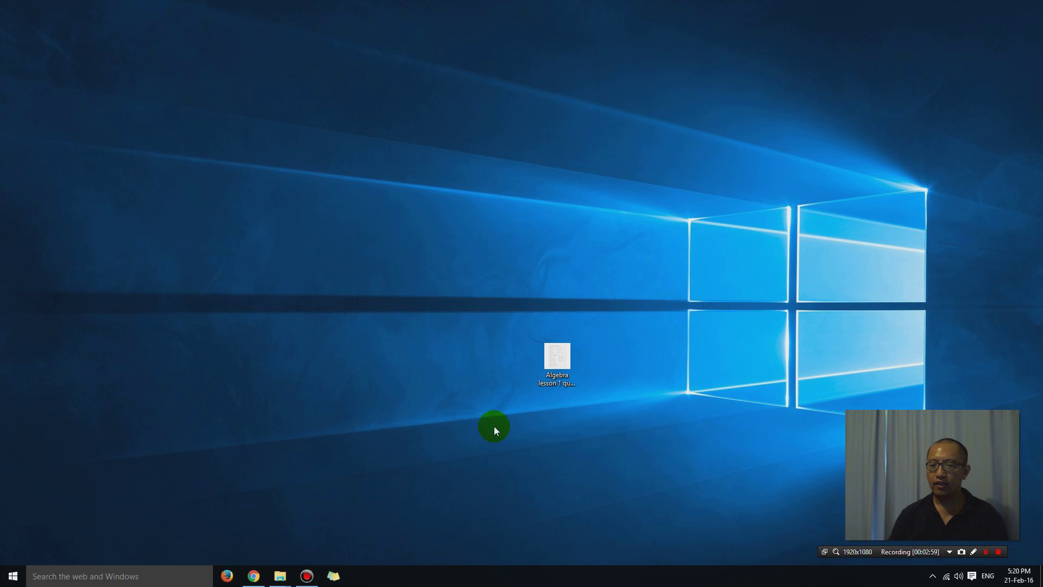
Open Algebra lesson 1 quiz_Redacted.pdf in Edge and maximize the window
double_click(555, 353)
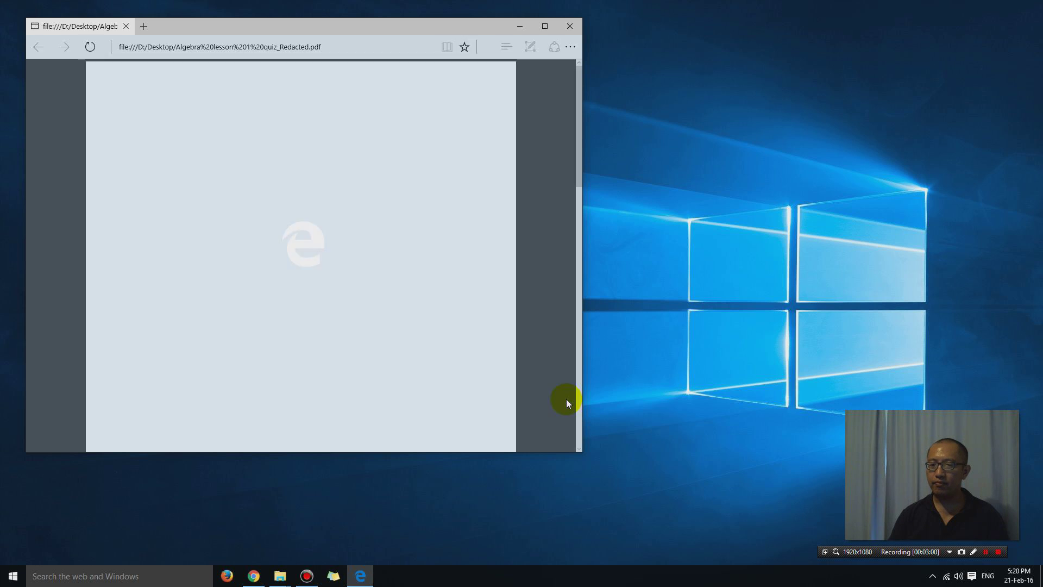
drag(373, 34, 581, 96)
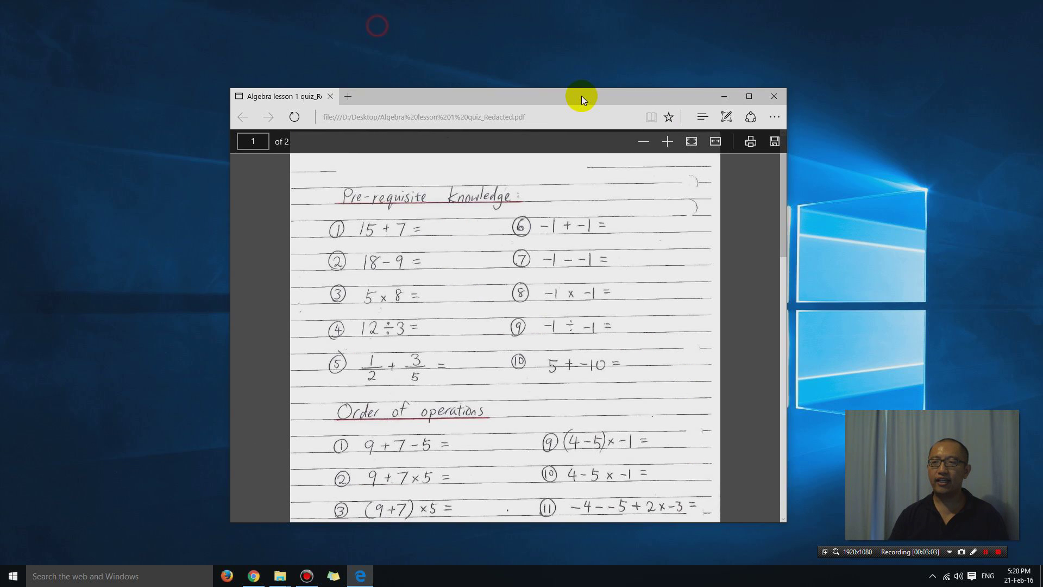
double_click(582, 95)
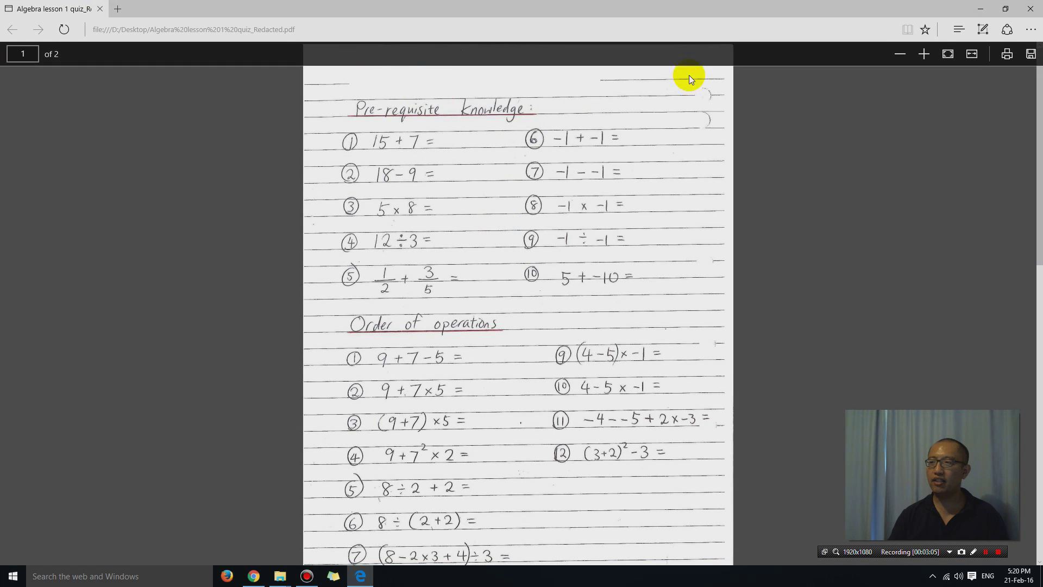